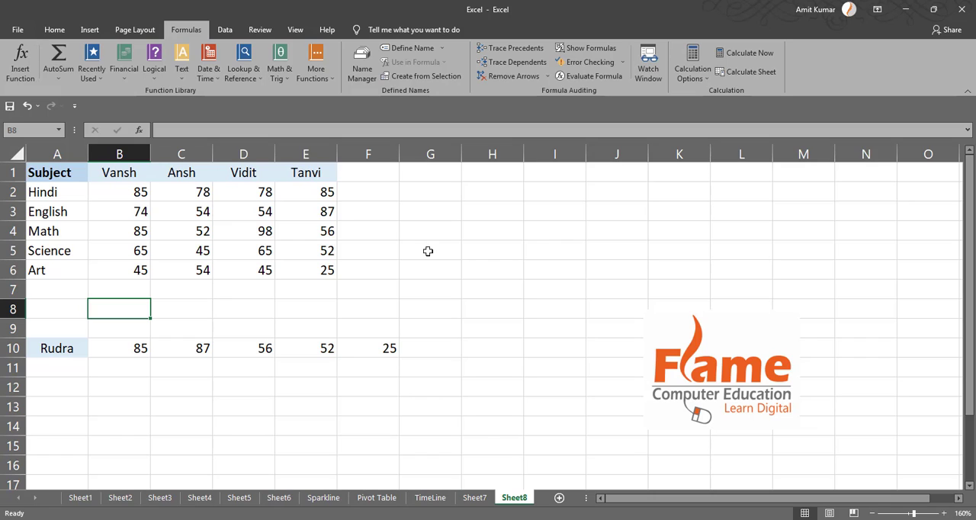
Examine the marks table: the student headers in row 1, the subjects in column A and the marks in B2:B6
left_click_drag(132, 179, 126, 282)
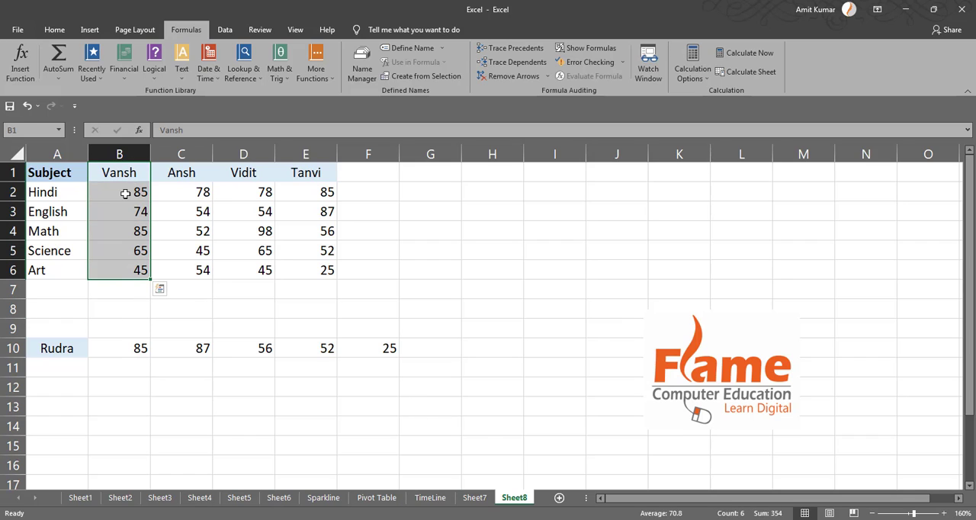
left_click_drag(126, 193, 126, 272)
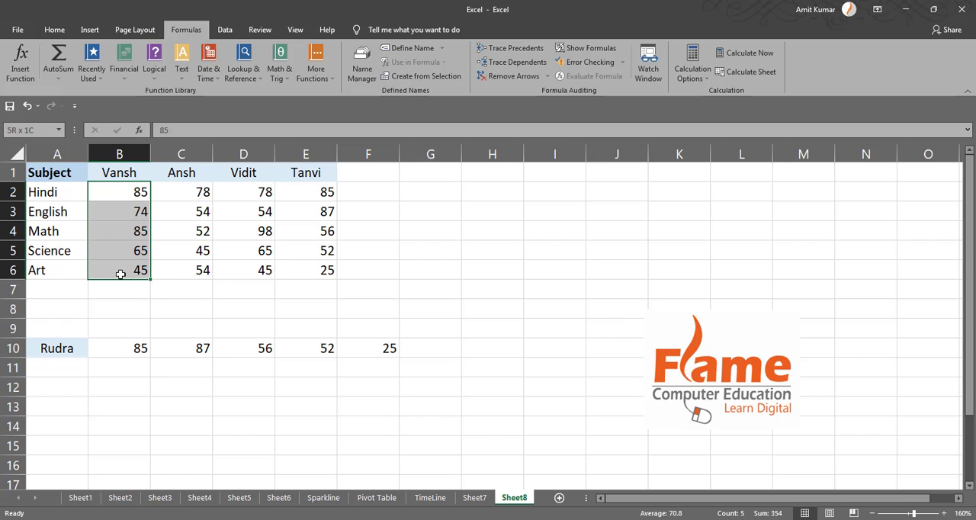
left_click(59, 185)
left_click(126, 174)
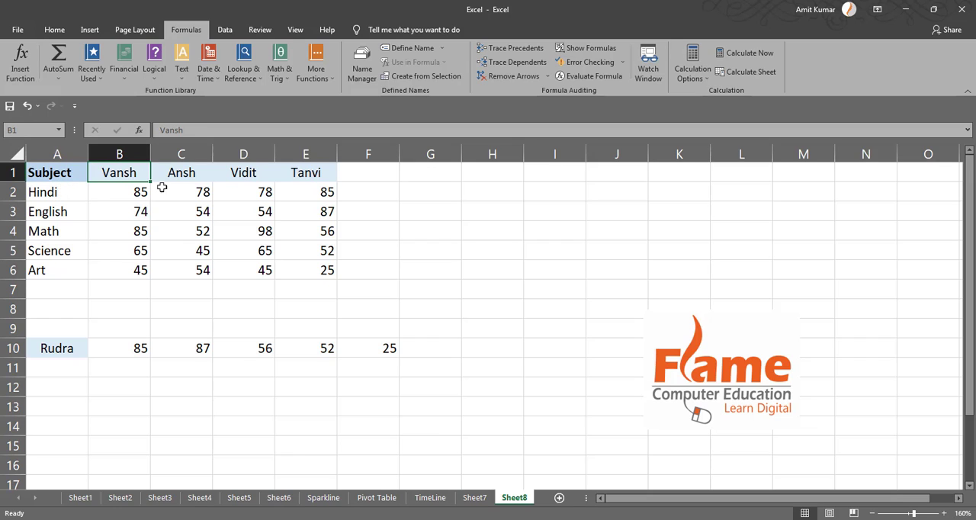
left_click(171, 177)
left_click(244, 170)
left_click(296, 176)
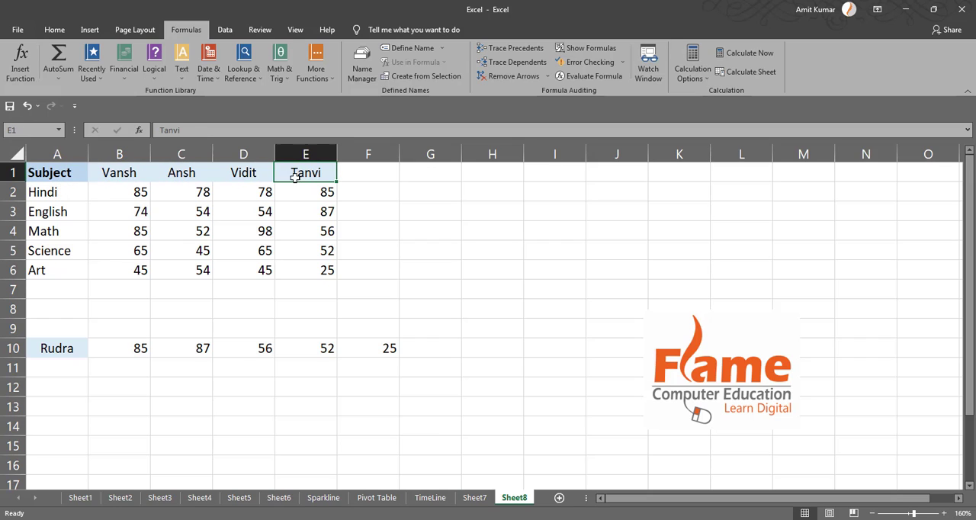
left_click(52, 172)
left_click(48, 196)
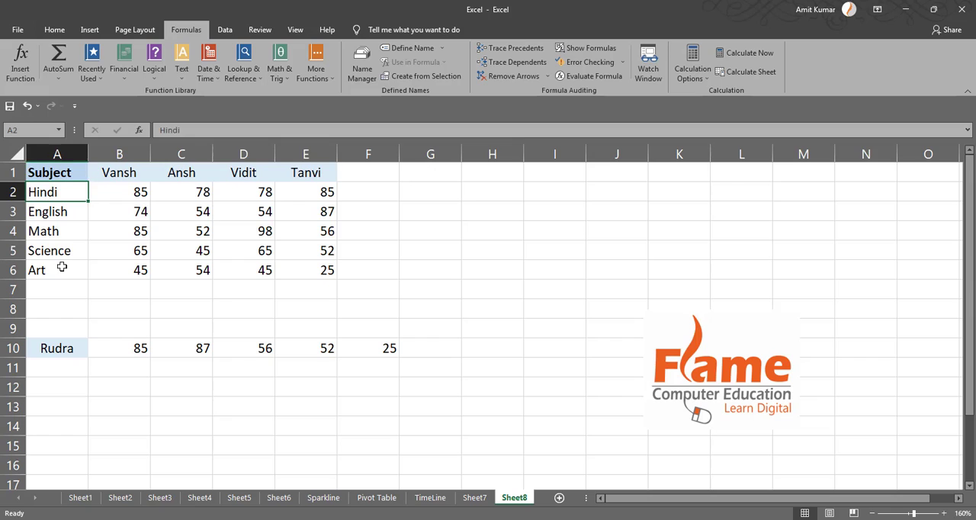
left_click(68, 215)
left_click(65, 232)
left_click(64, 252)
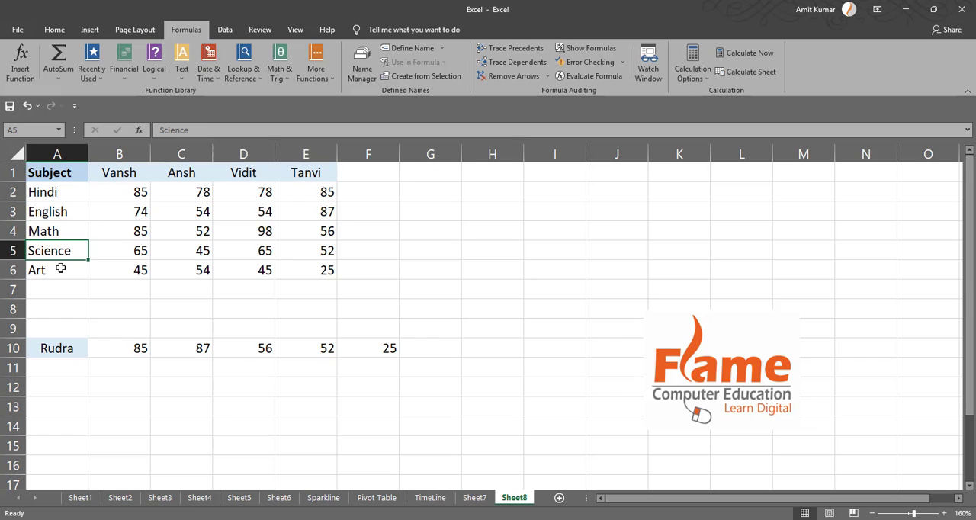
left_click(60, 268)
left_click_drag(137, 191, 137, 273)
left_click(131, 291)
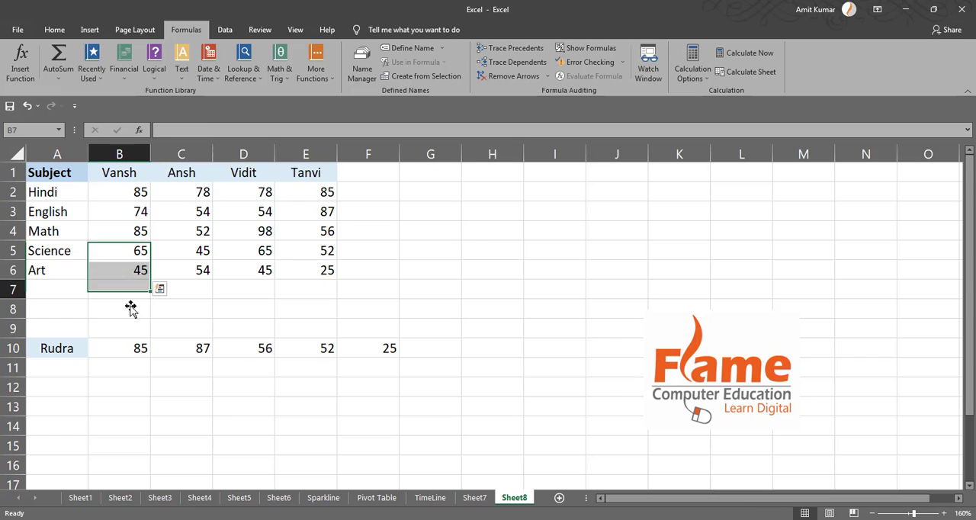
type("=")
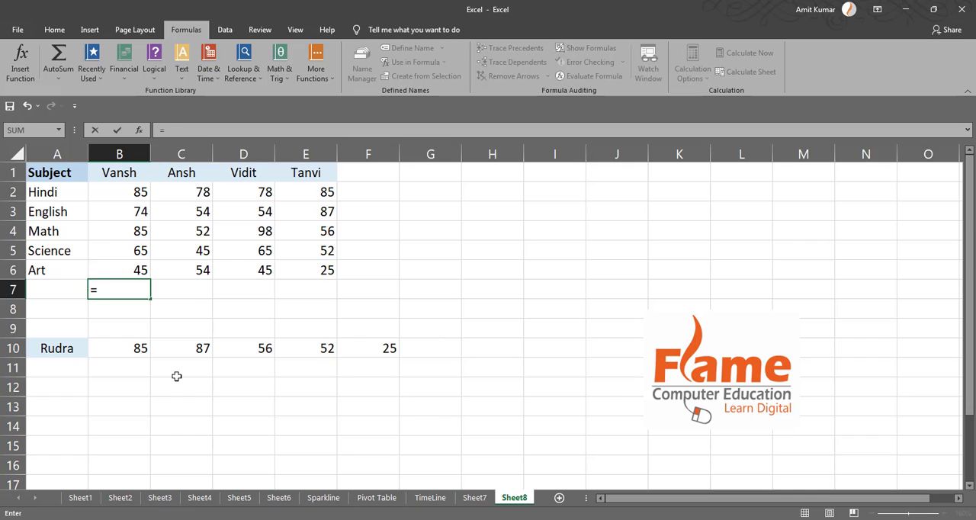
type("sum(")
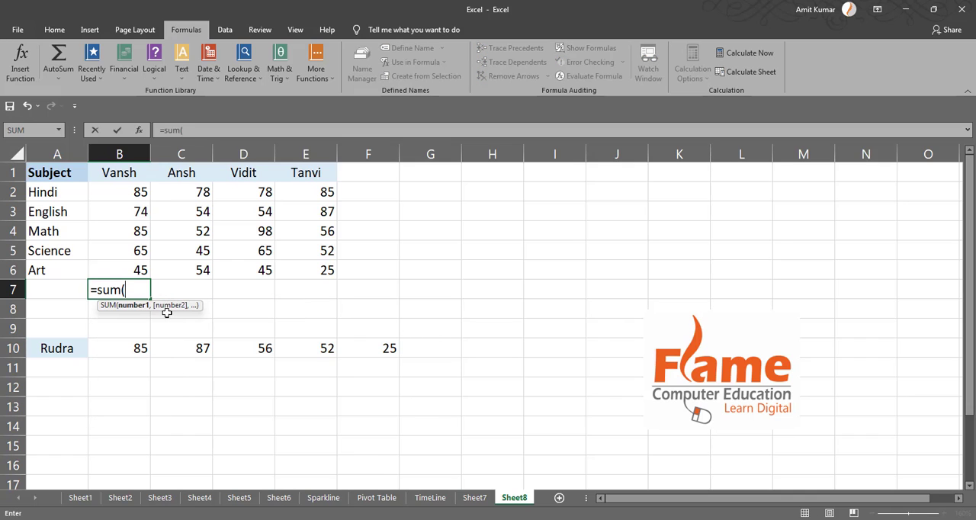
left_click_drag(139, 192, 139, 268)
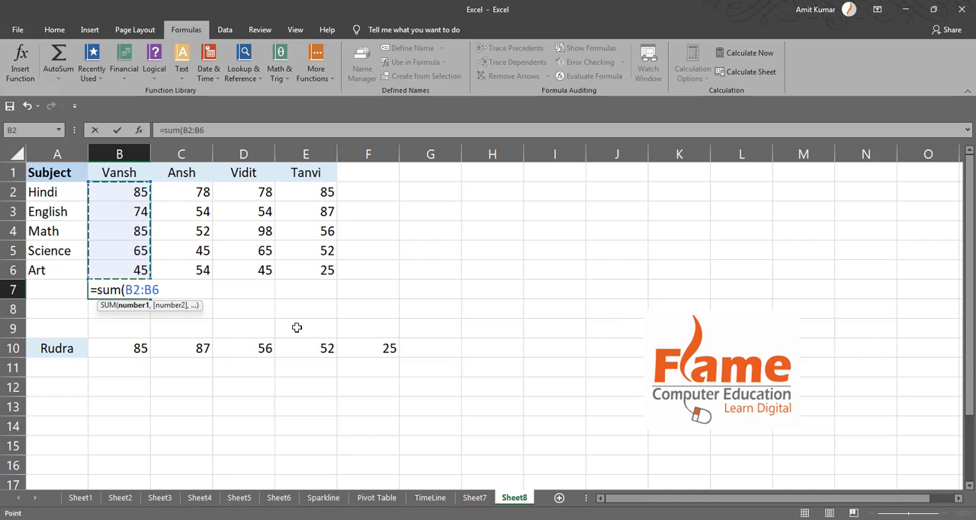
key("BackSpace")
key("BackSpace")
key("BackSpace")
key("BackSpace")
key("BackSpace")
key("BackSpace")
key("BackSpace")
key("BackSpace")
key("BackSpace")
key("BackSpace")
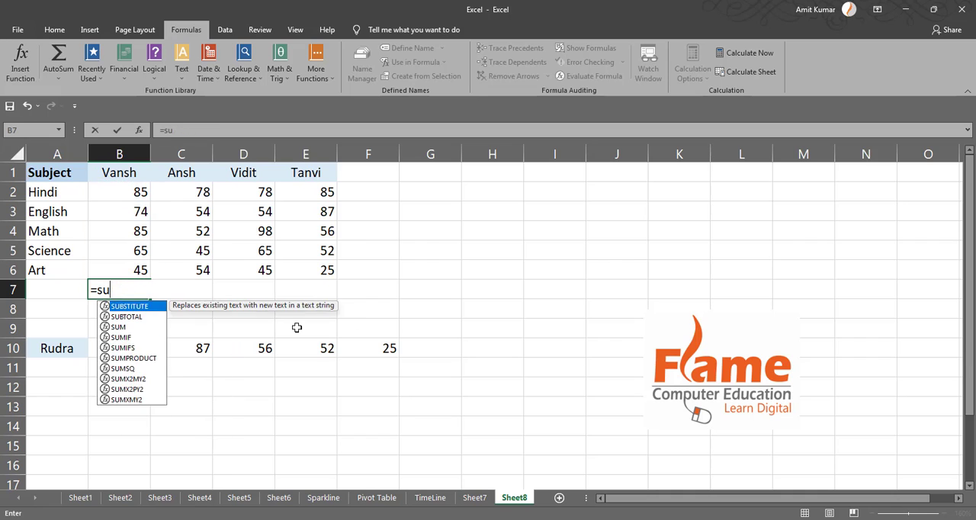
key("Return")
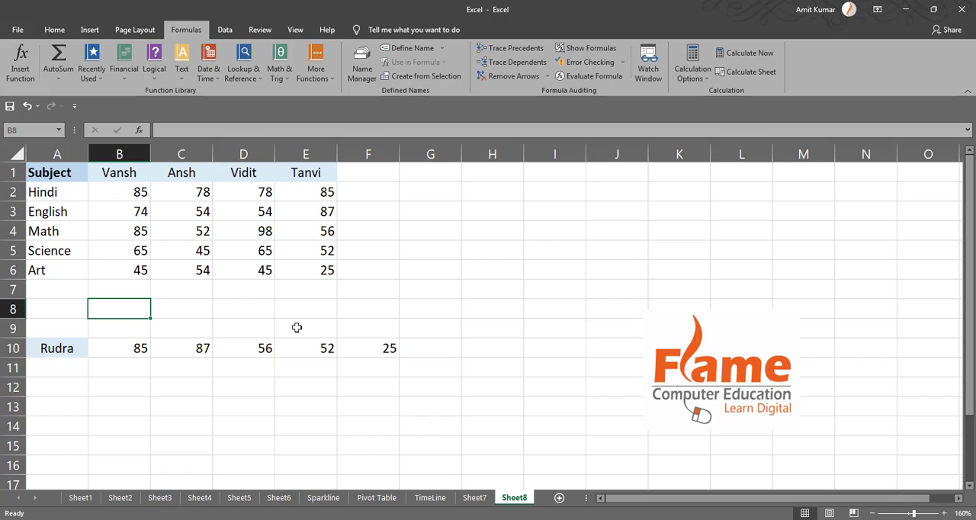
Define a workbook-scope name for B1:B6 using the header in B1, with the comment "He is student of class 3rd"
left_click(135, 291)
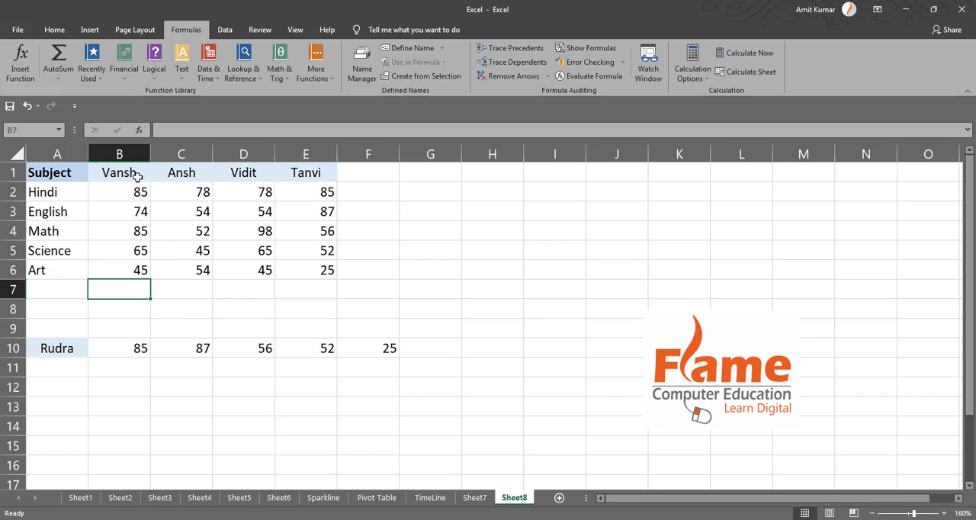
left_click_drag(136, 175, 131, 272)
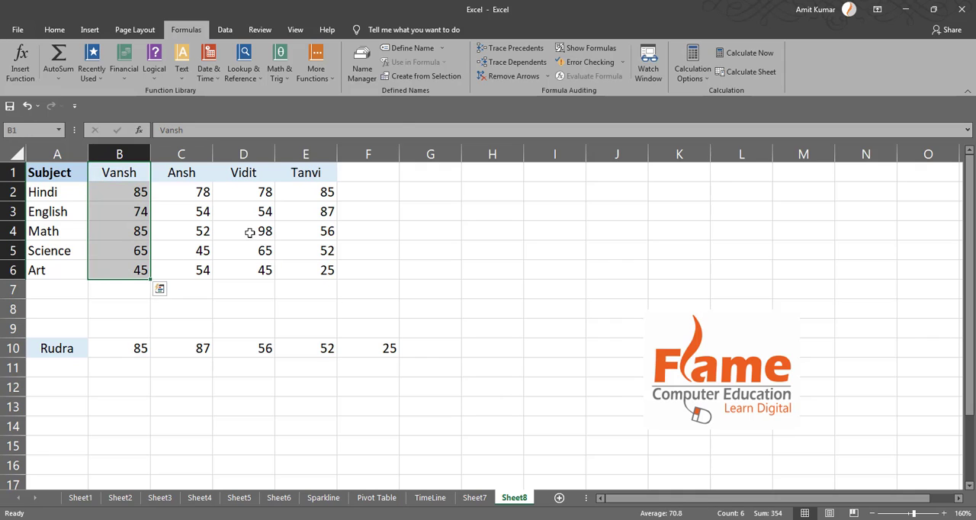
left_click(424, 48)
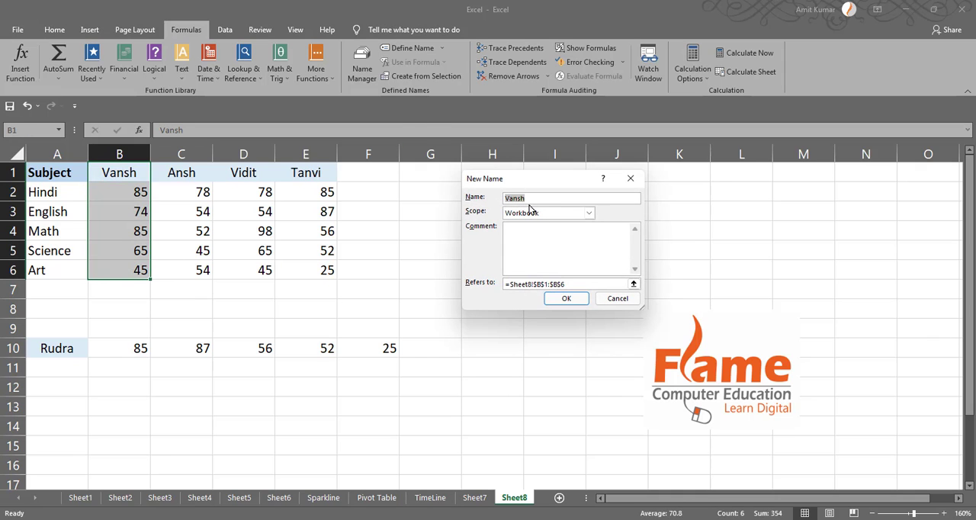
left_click(472, 204)
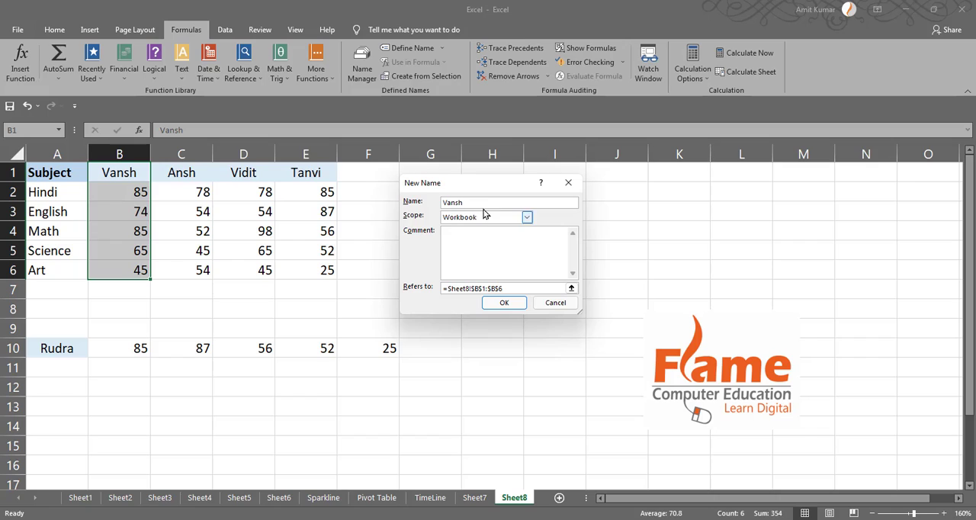
left_click_drag(482, 202, 433, 202)
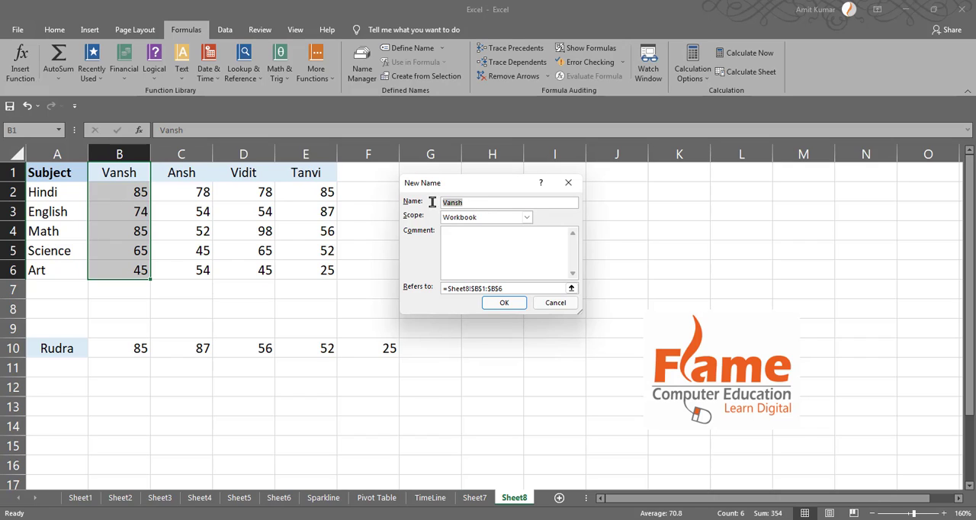
left_click(483, 244)
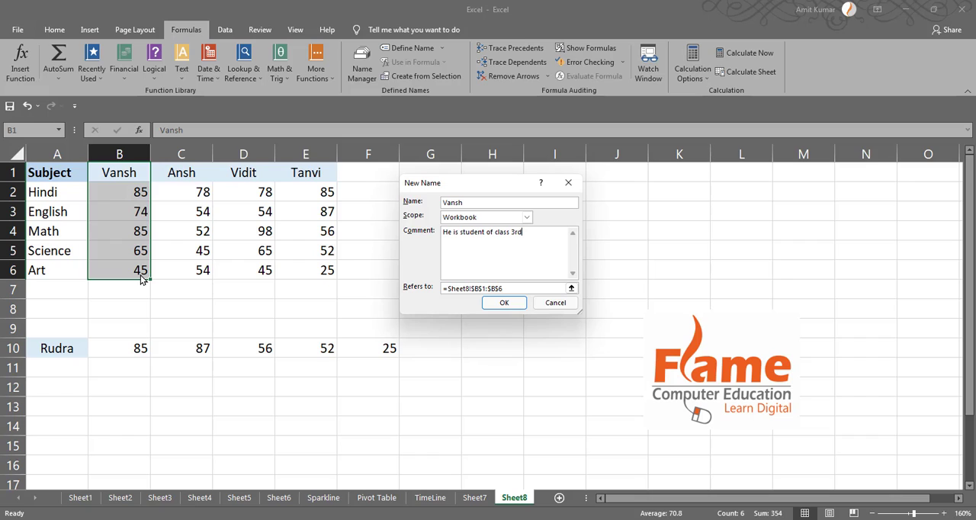
left_click(523, 288)
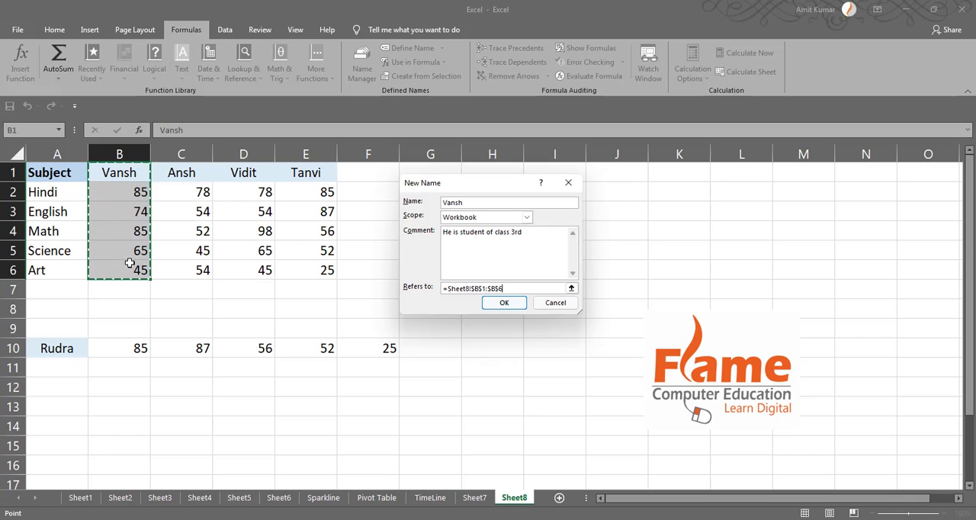
left_click(516, 304)
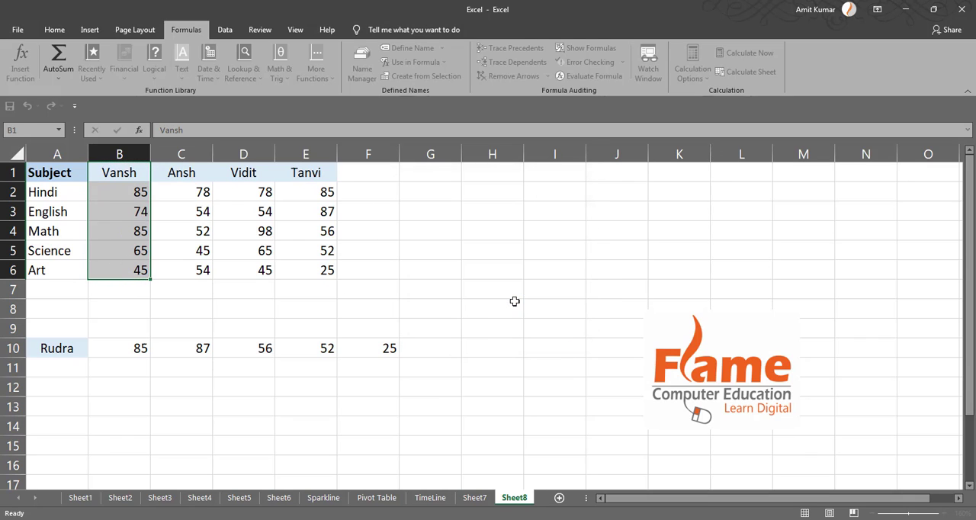
Calculate the total in B7 with SUM, using the defined name for B1:B6 as its argument, and clear the cell
left_click(139, 295)
type("=sum(")
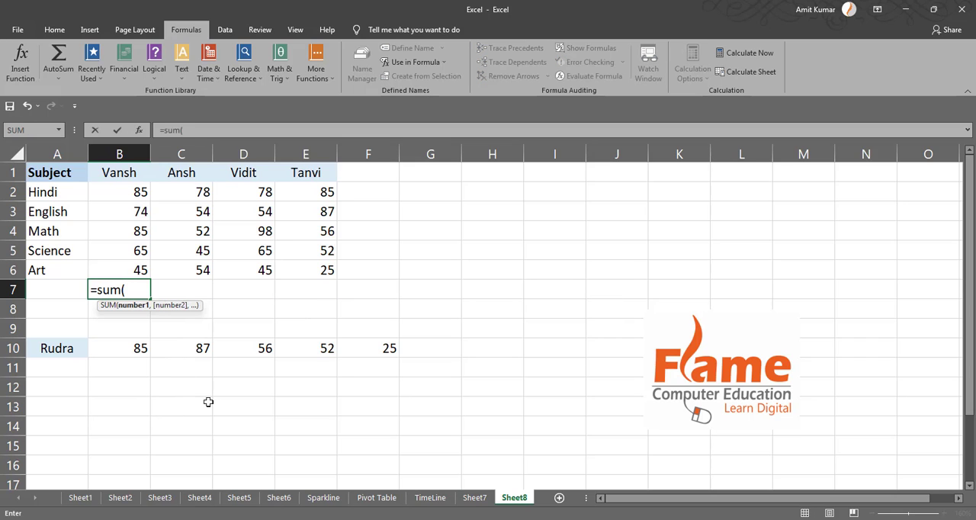
type("vansh")
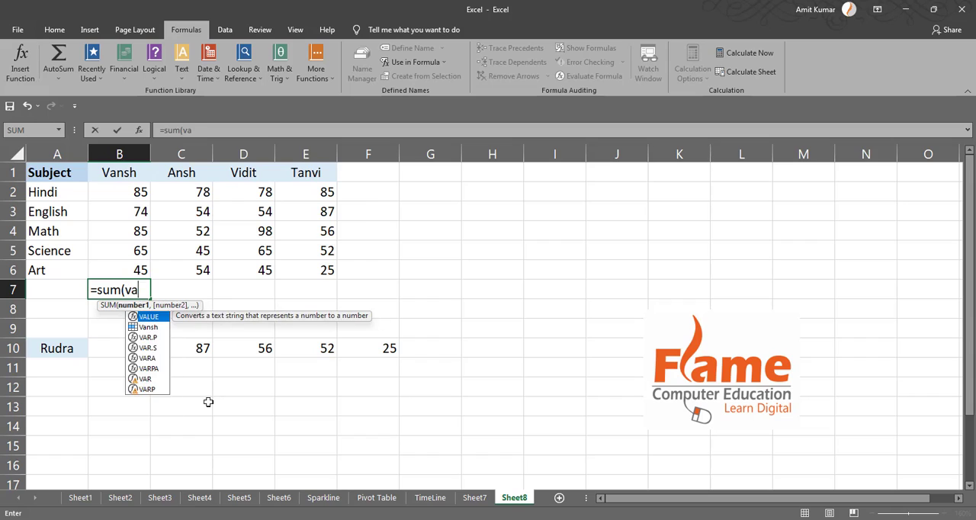
key("BackSpace")
key("BackSpace")
key("BackSpace")
key("BackSpace")
key("BackSpace")
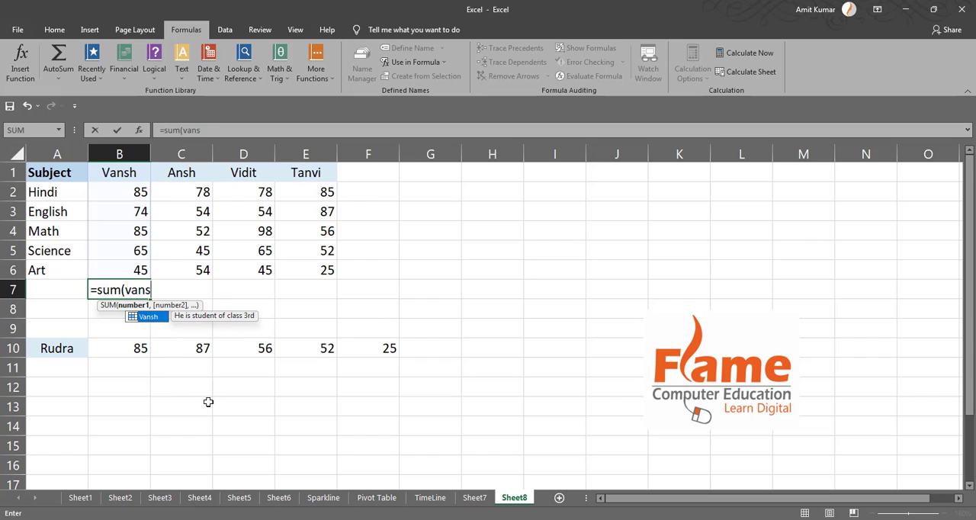
left_click(439, 65)
left_click(427, 76)
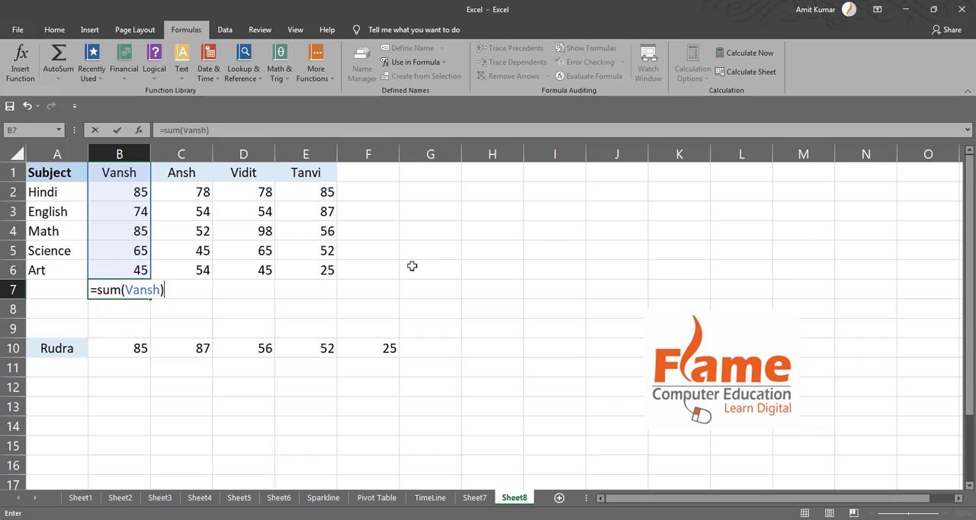
key("Return")
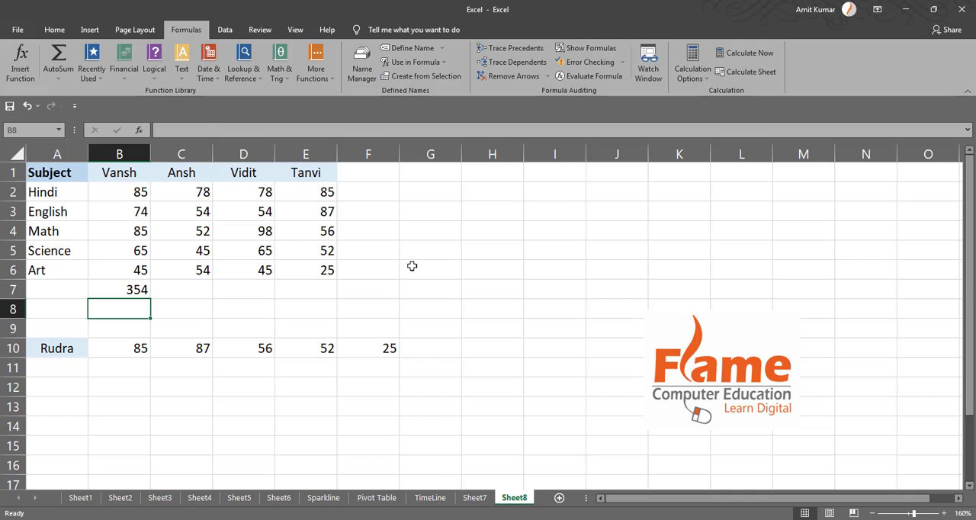
key("Up")
key("Delete")
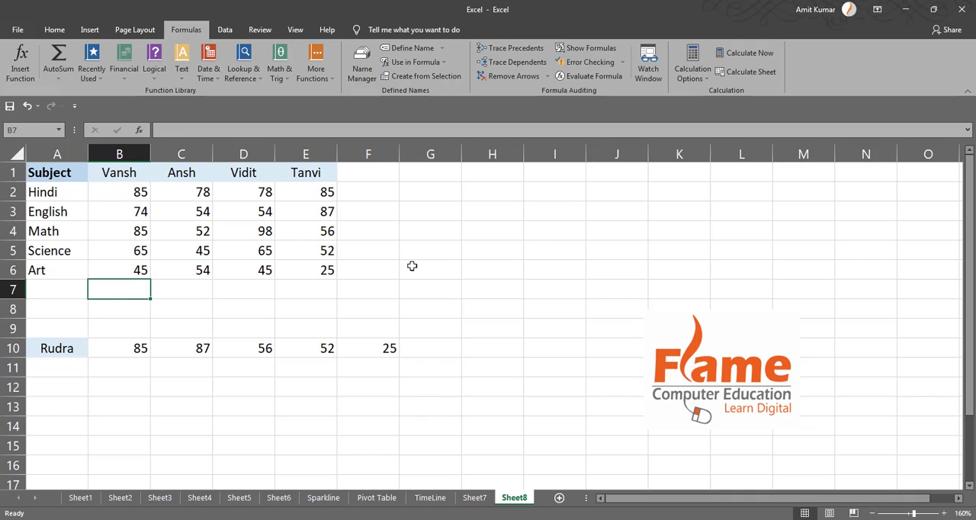
Find the highest mark in B7 with MAX, using the defined name for B1:B6 as its argument, and clear the cell
type("=max(sa")
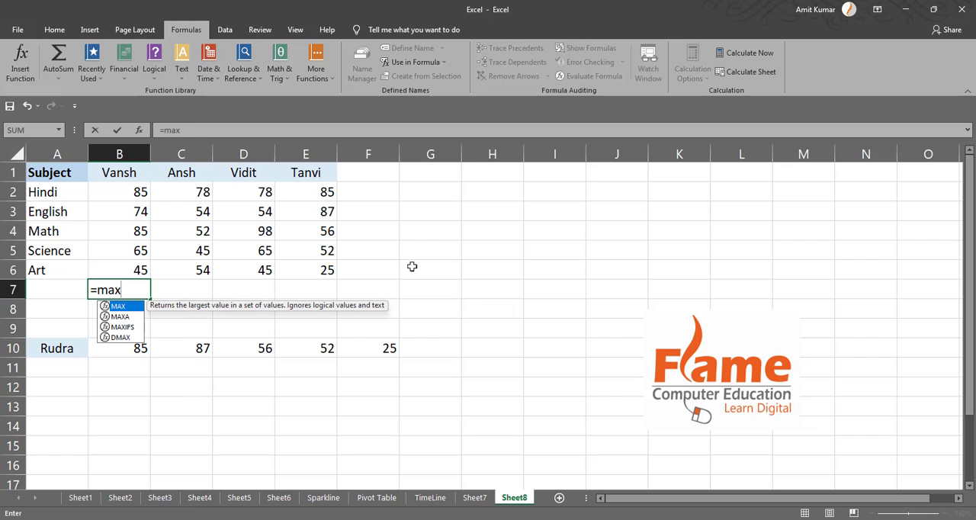
key("BackSpace")
key("BackSpace")
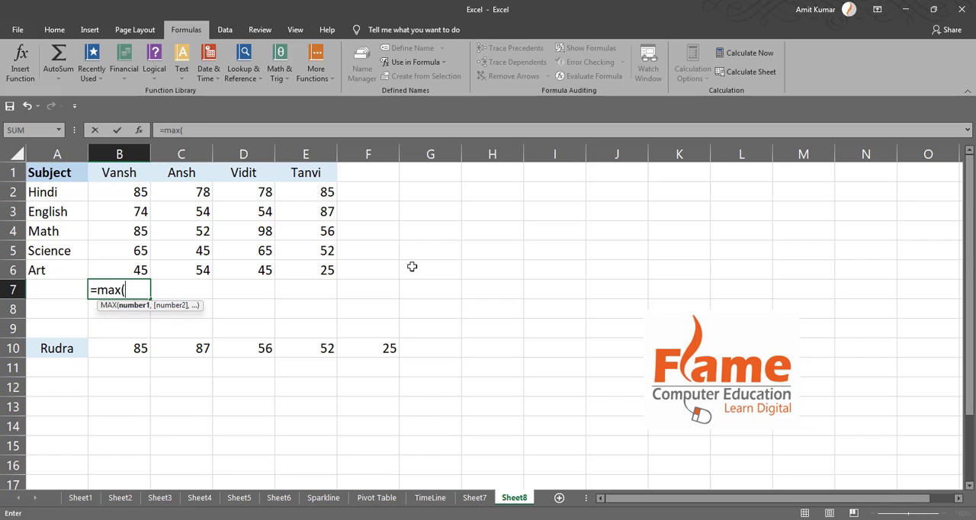
type("Vansh)")
key("Return")
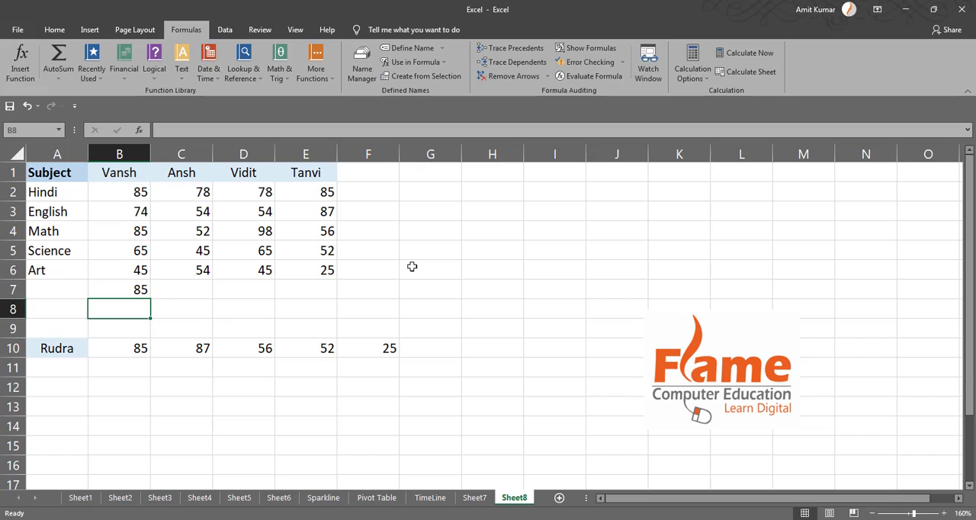
key("Up")
key("Delete")
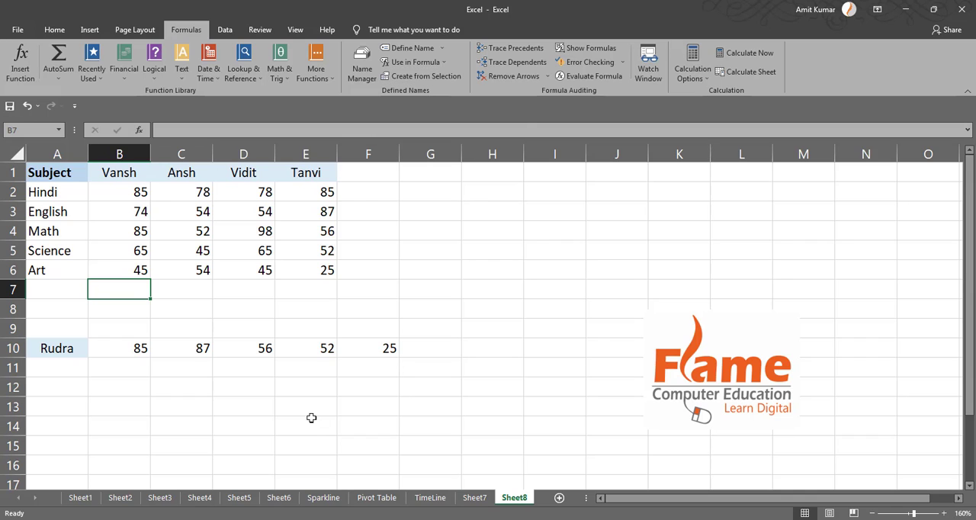
Create names for the student columns in C1:E6 from the top row and open the Name Manager to review them
left_click_drag(141, 178, 130, 270)
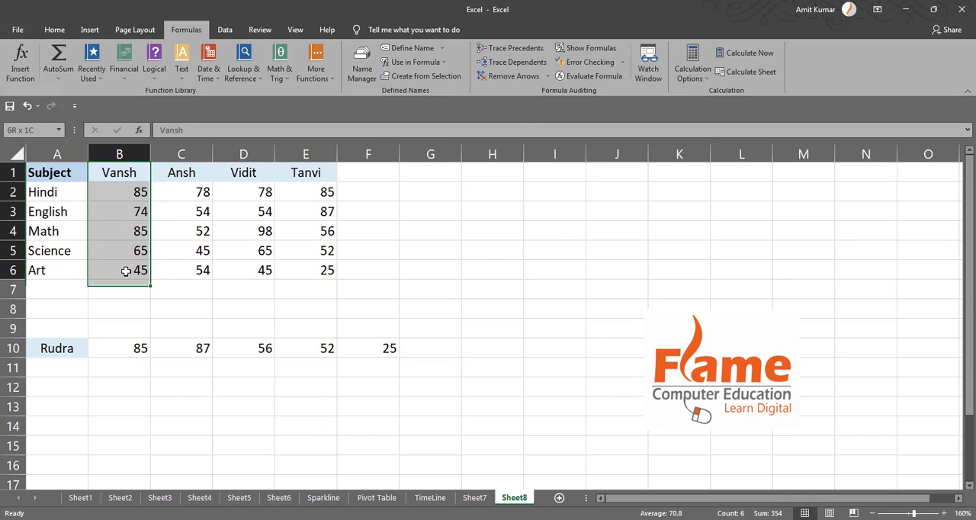
left_click(189, 175)
left_click_drag(190, 176, 323, 270)
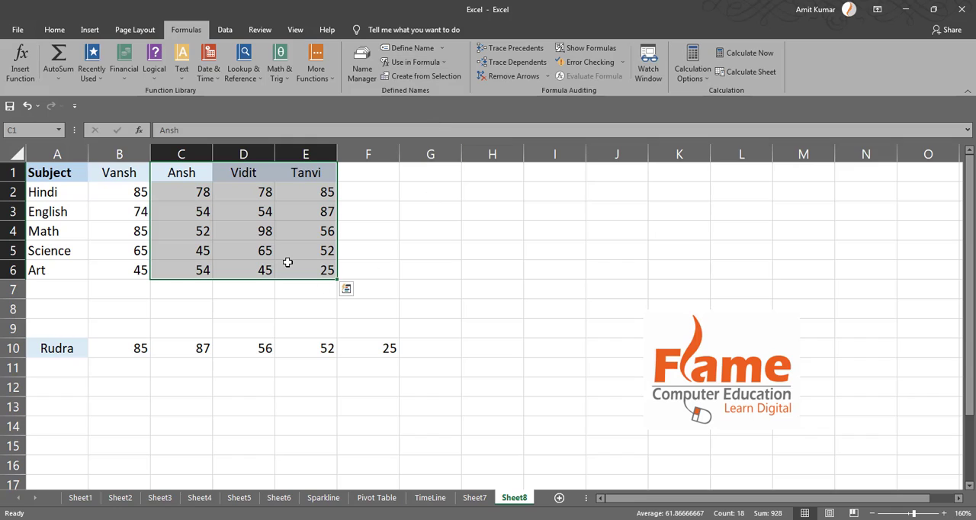
left_click(422, 75)
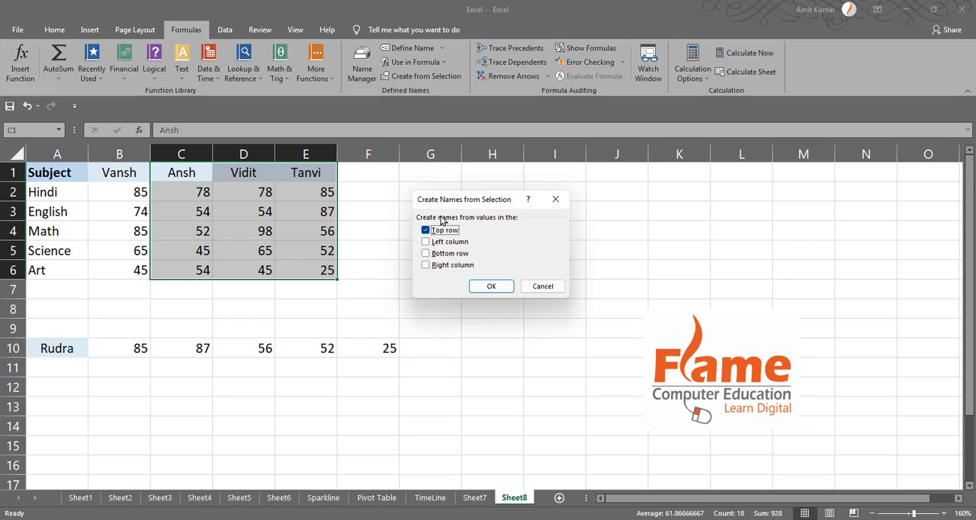
left_click_drag(443, 201, 446, 186)
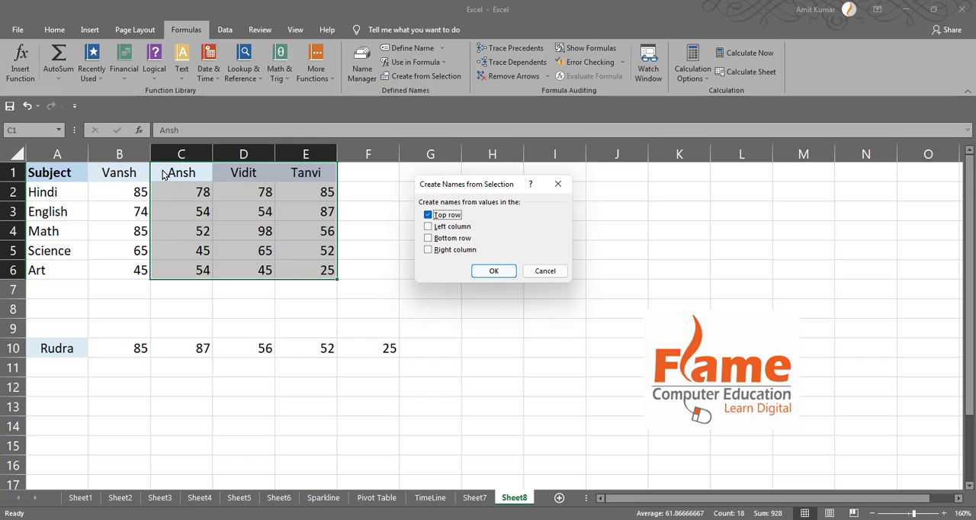
left_click(477, 276)
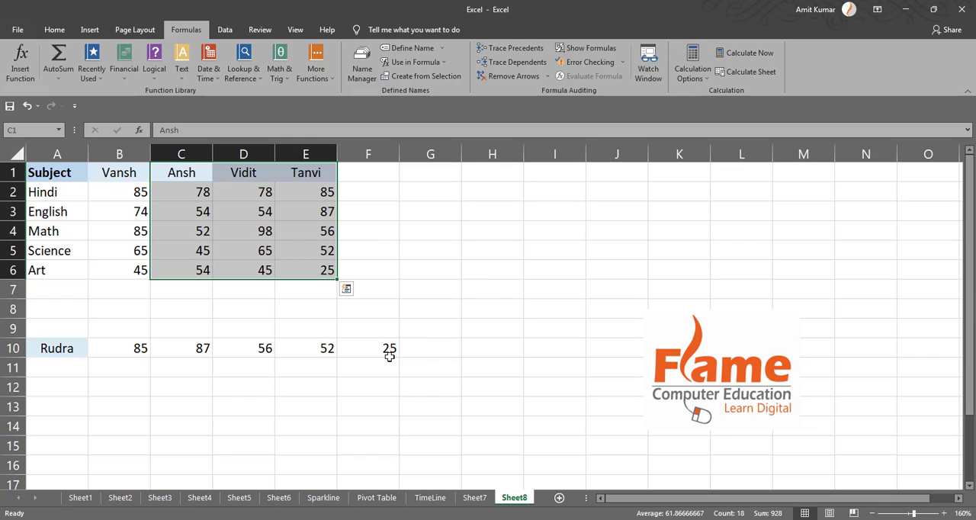
left_click(363, 64)
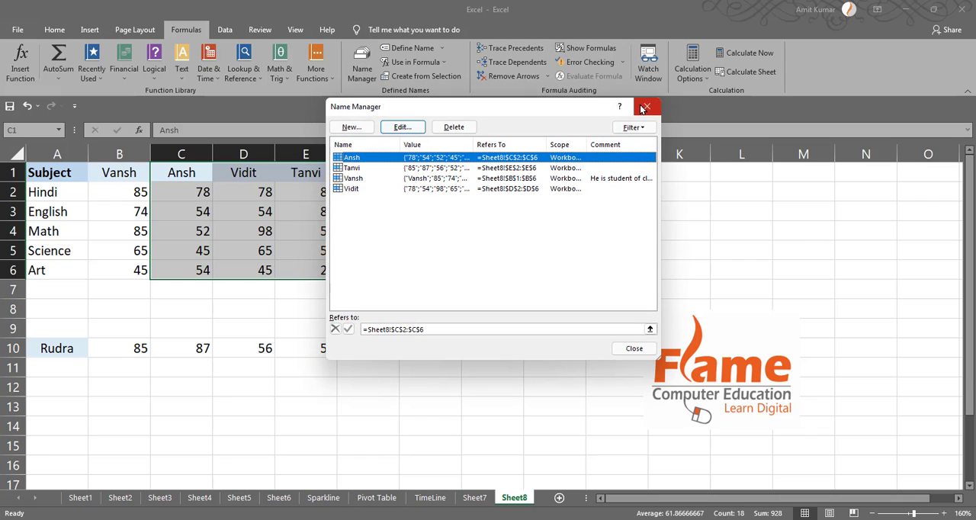
Close the Name Manager and calculate the total in G4 with SUM, using the defined name for C2:C6 as its argument
left_click(647, 106)
left_click(347, 289)
left_click(450, 228)
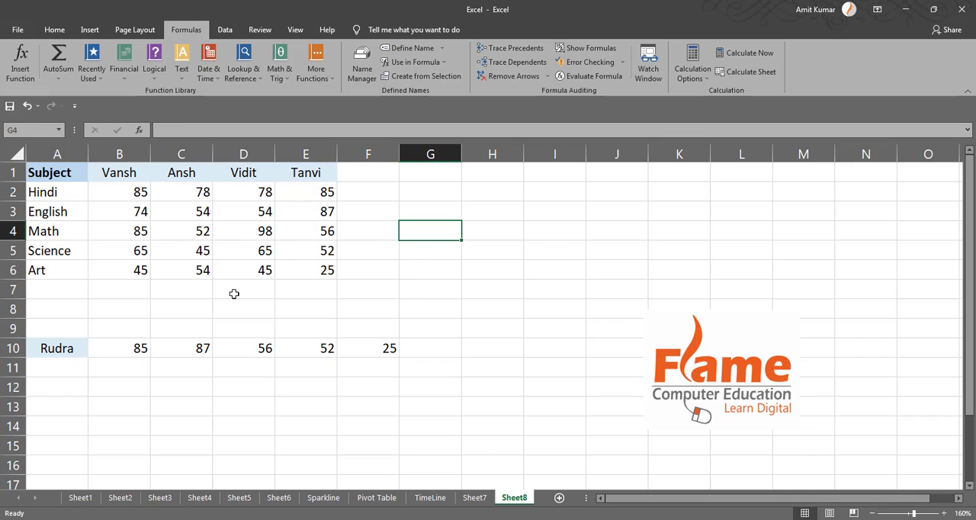
type("=su")
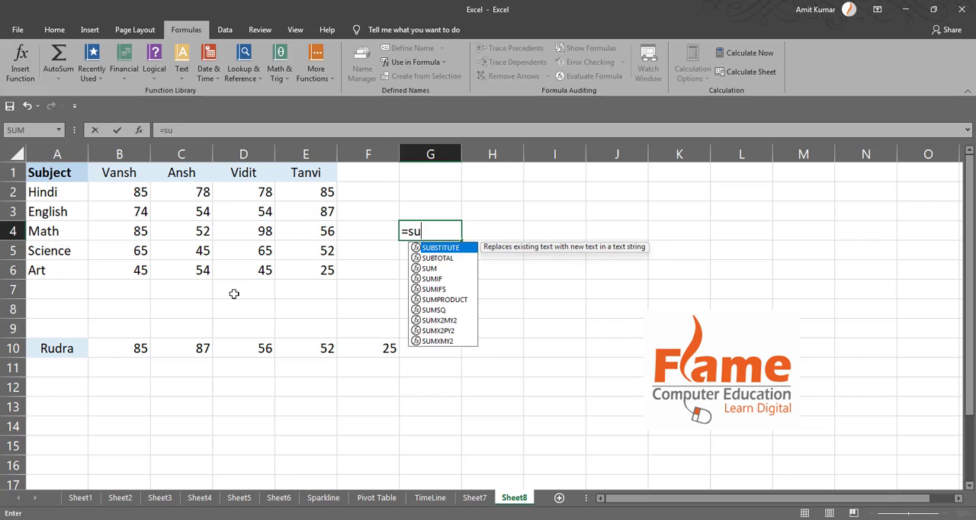
type("m(Ansh)")
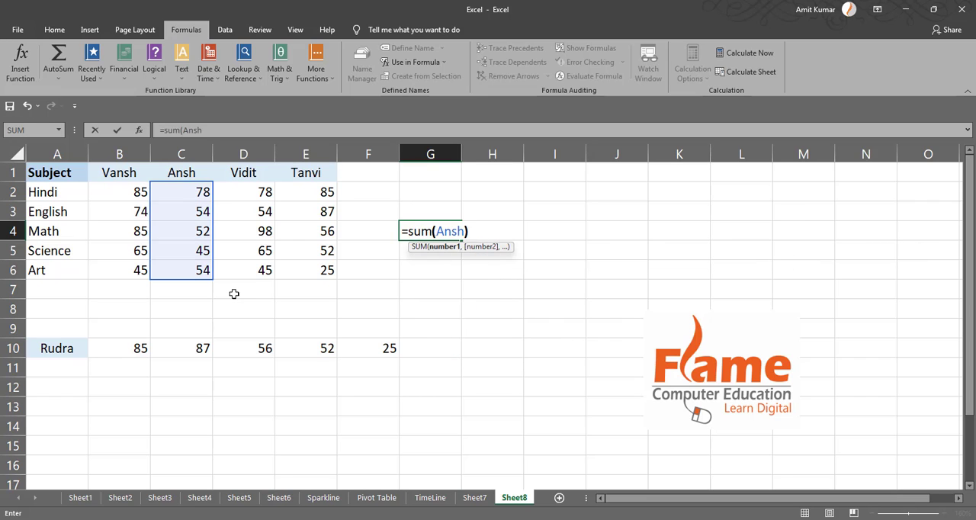
key("Return")
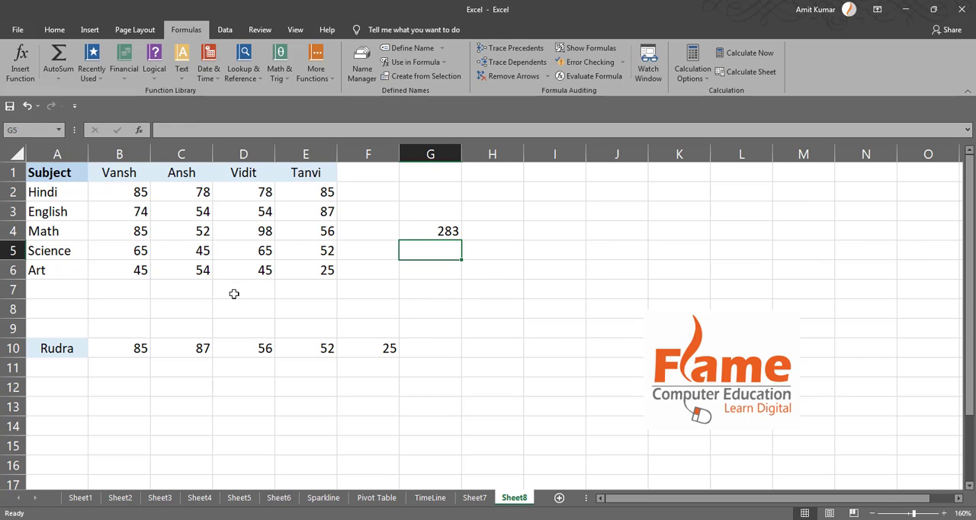
left_click(439, 229)
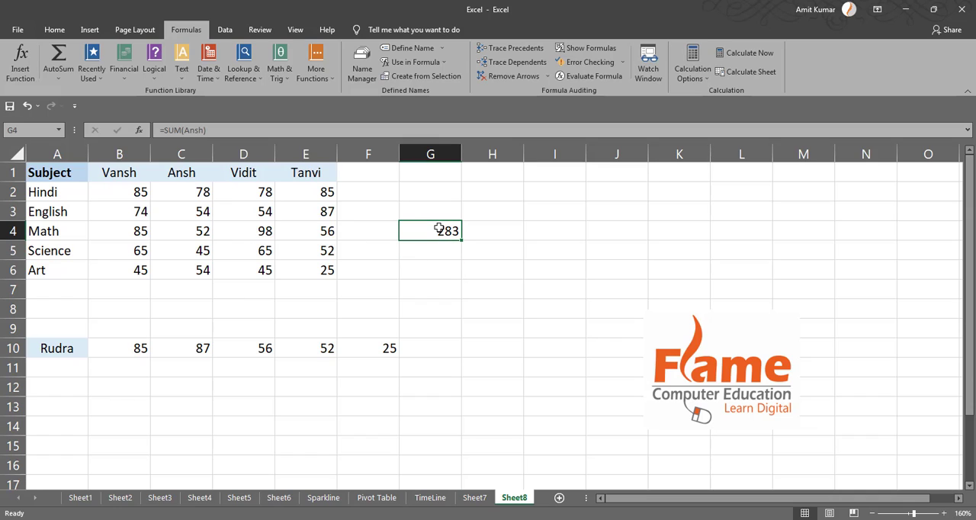
Add two more marks below the second student's column, entering 85 in C7 and 65 in C8
left_click(192, 288)
type("85")
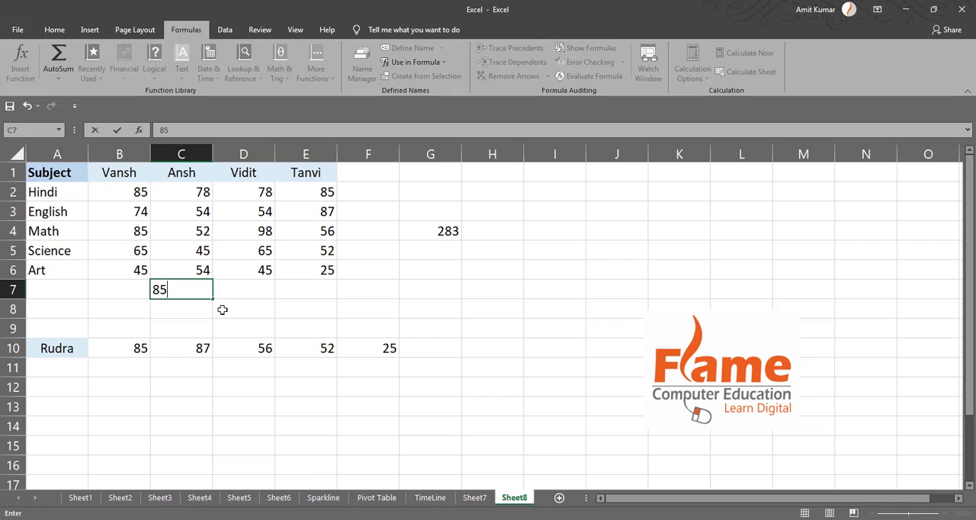
key("Return")
type("65")
key("Return")
left_click(204, 292)
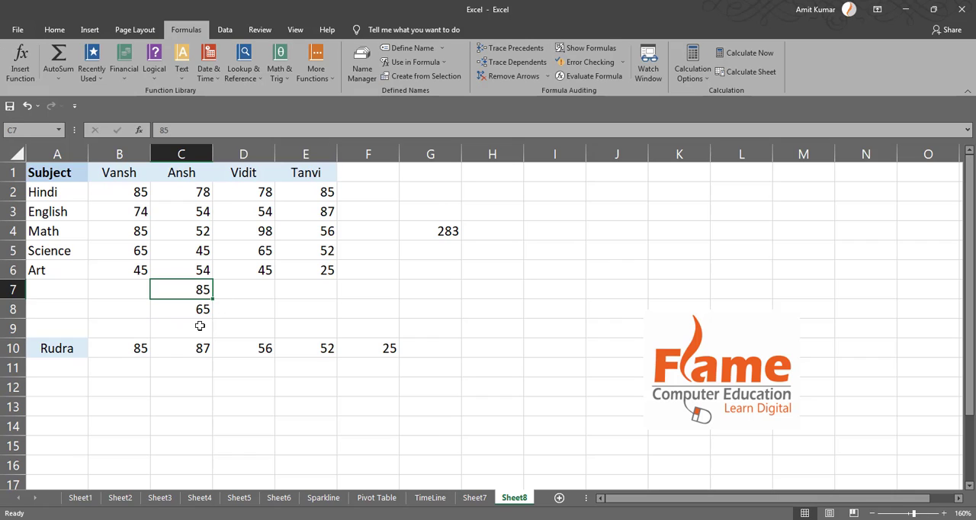
left_click(201, 326)
left_click_drag(202, 193, 201, 309)
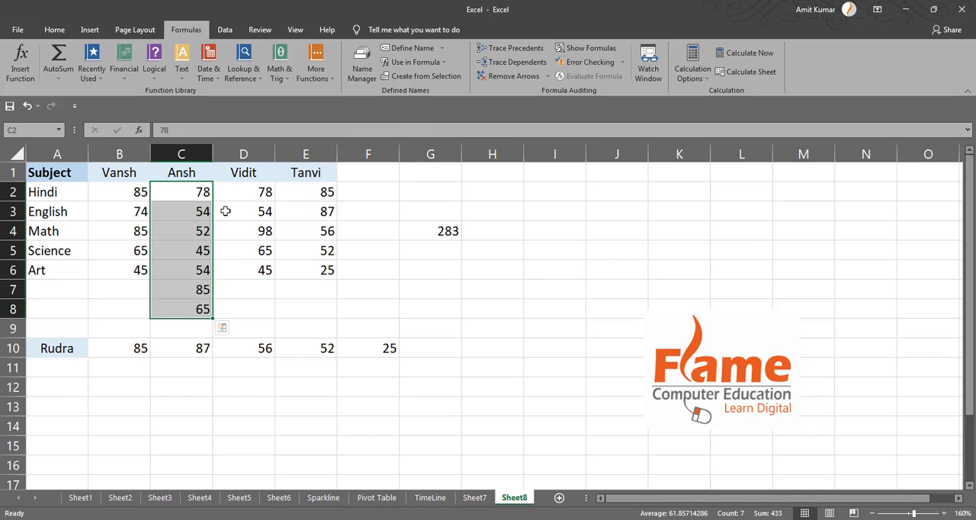
left_click(228, 212)
Edit the defined name for C2:C6 so that it refers to C2:C8, and check the SUM formula in G4
left_click(362, 65)
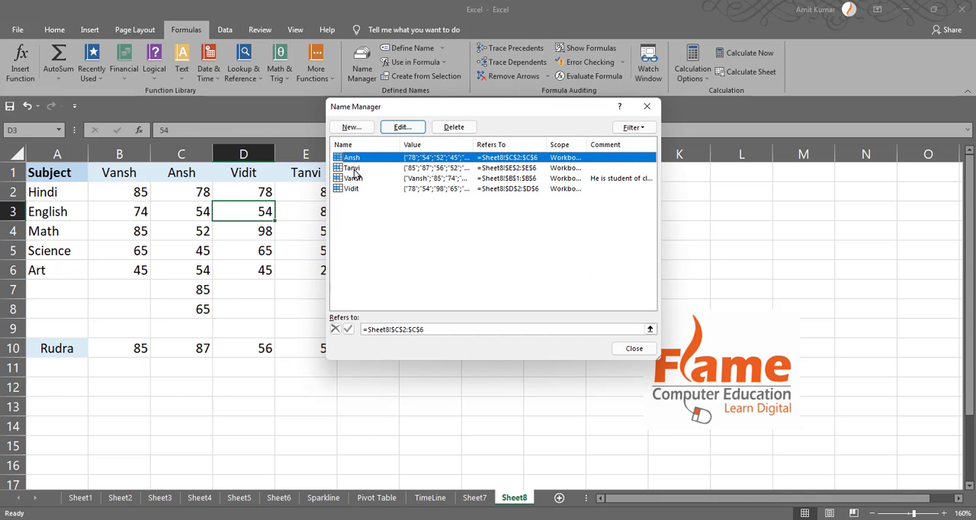
left_click(401, 126)
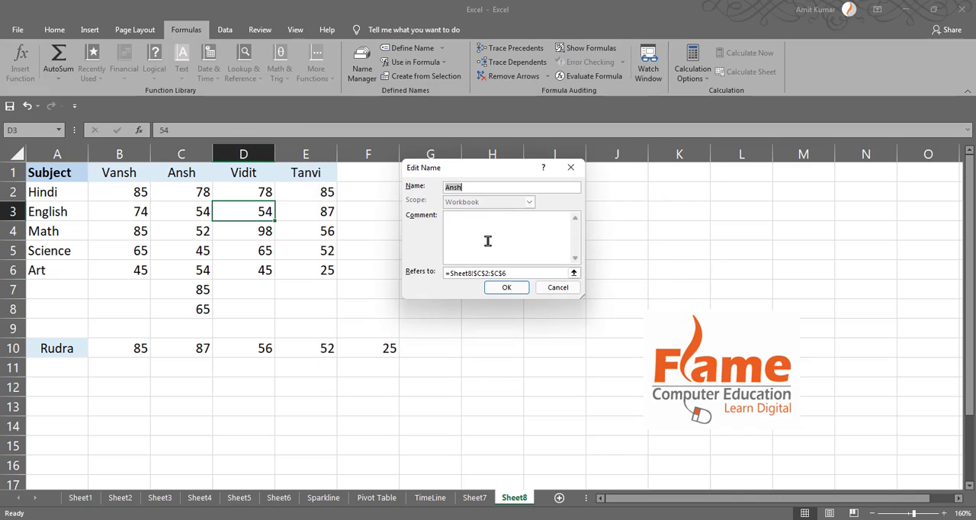
left_click(508, 272)
left_click_drag(195, 193, 194, 309)
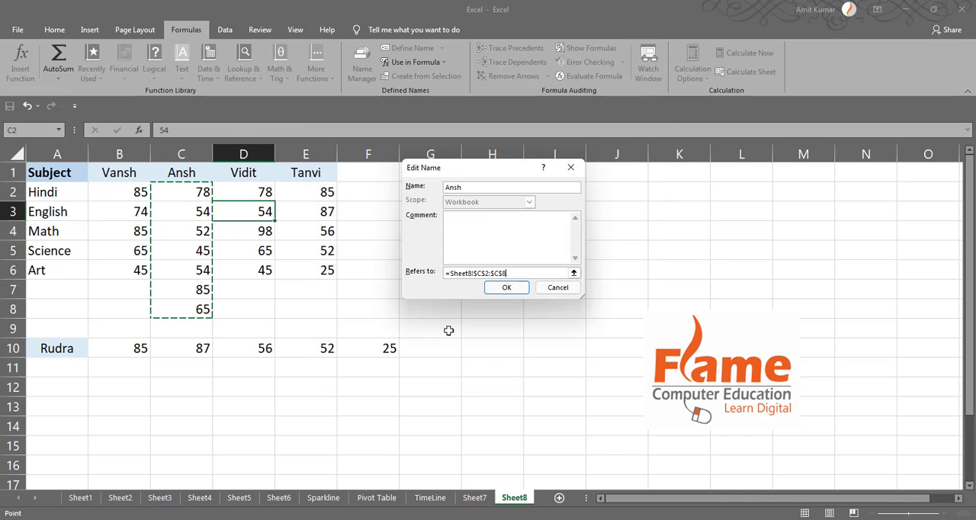
left_click(510, 289)
left_click_drag(540, 110, 781, 63)
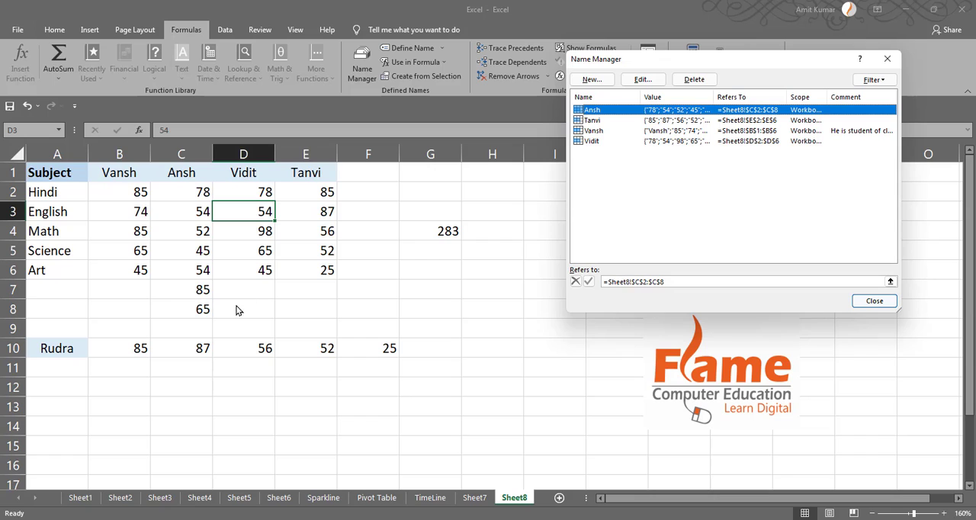
left_click(888, 302)
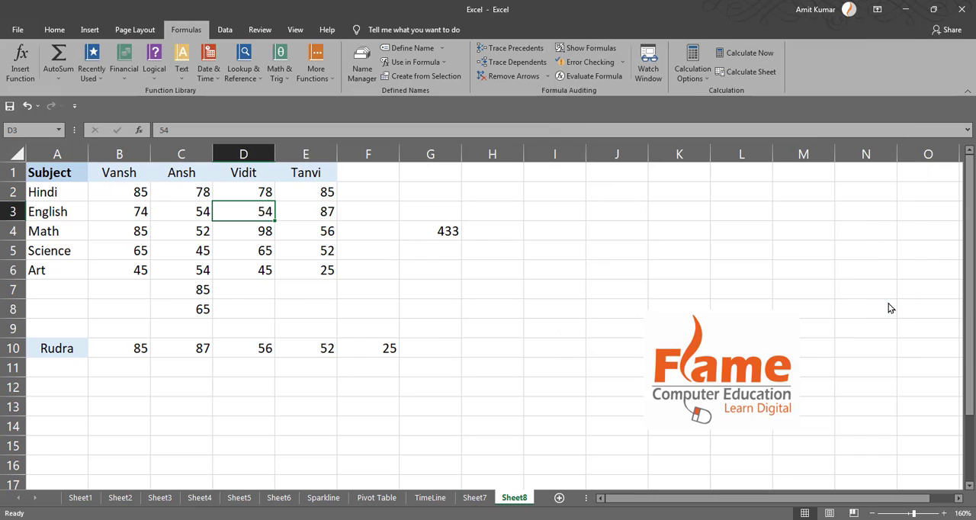
left_click(424, 235)
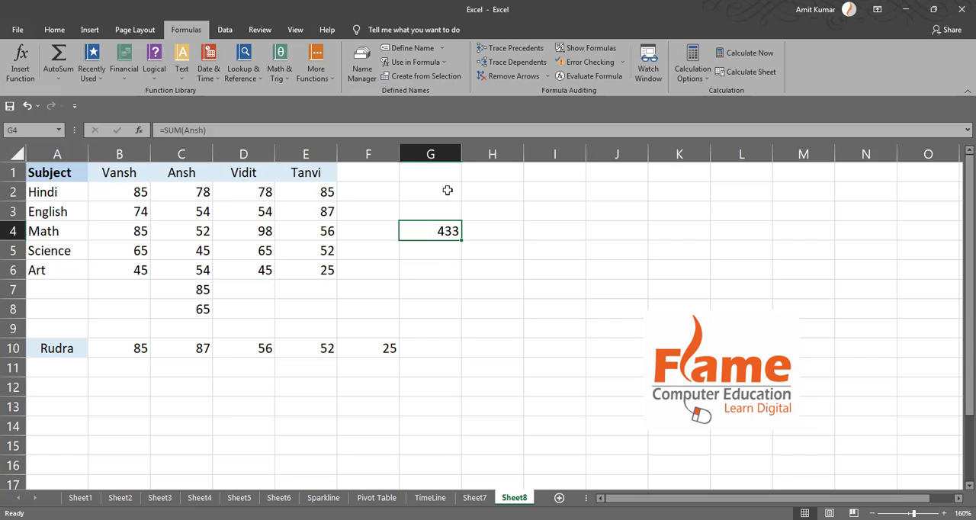
Create a name for the marks in row 10 from the left column of A10:F10 and review it in the Name Manager
left_click(408, 76)
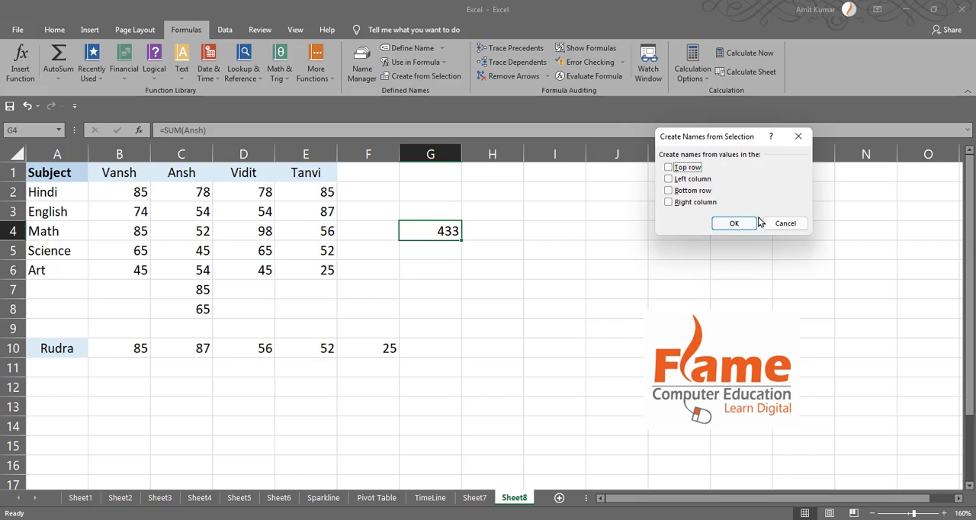
left_click(785, 223)
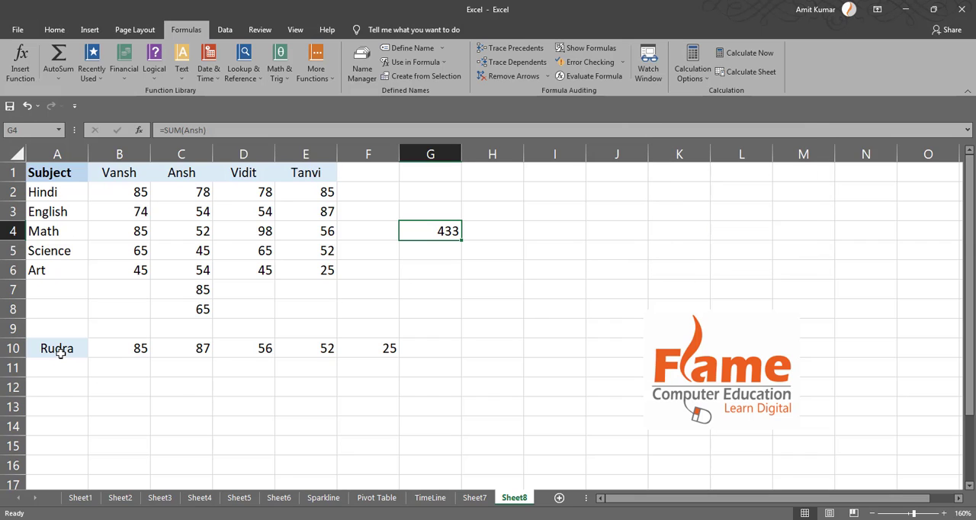
left_click_drag(61, 349, 366, 347)
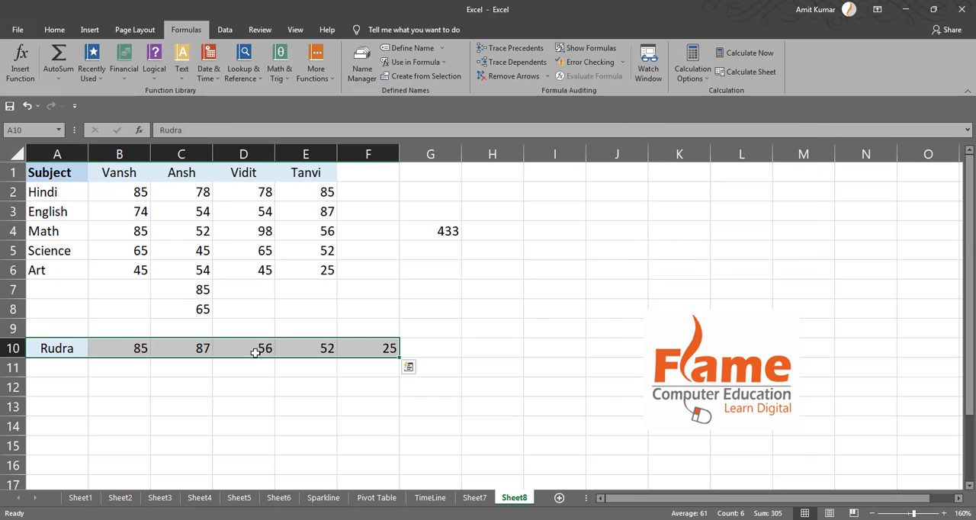
left_click(415, 74)
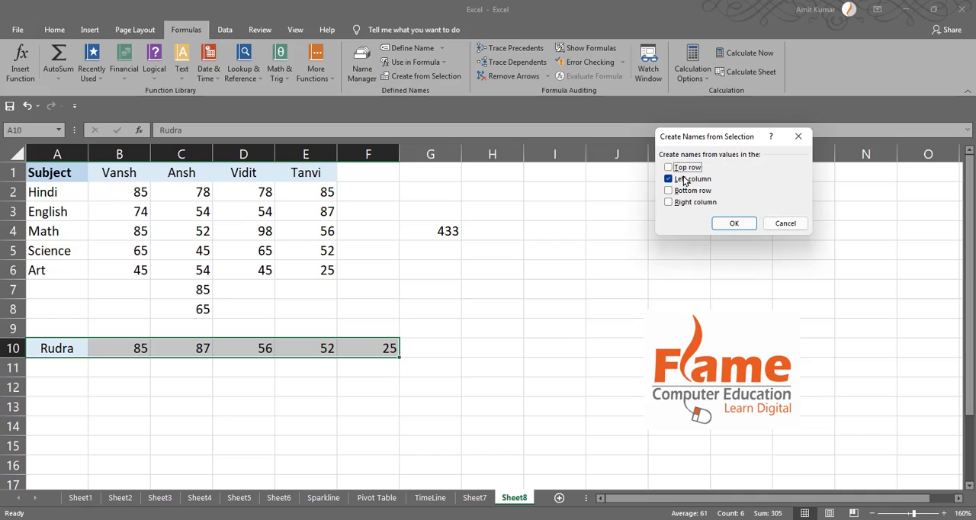
left_click_drag(692, 138, 517, 147)
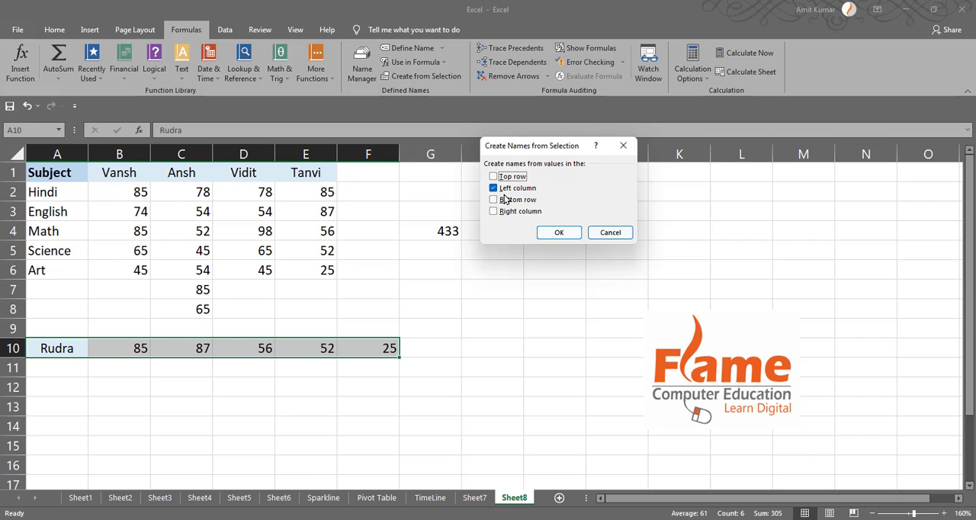
left_click(559, 232)
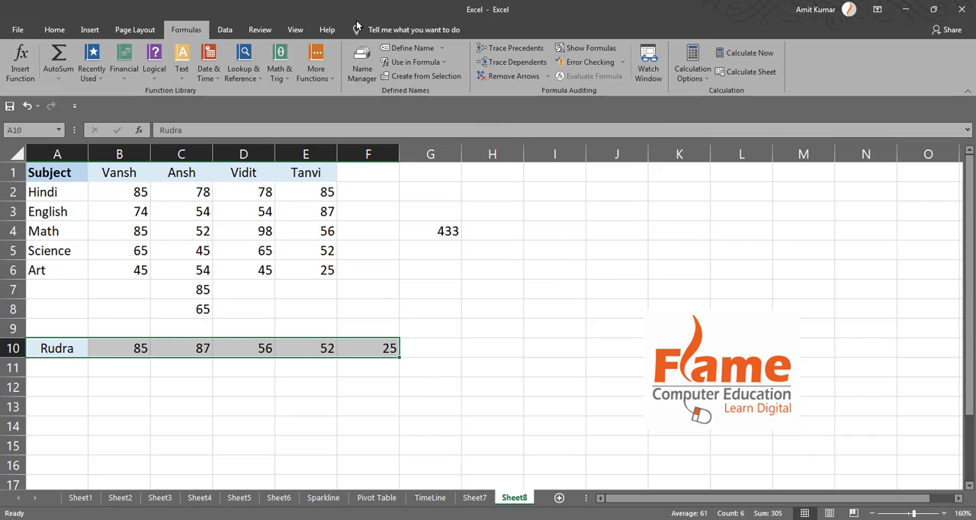
left_click(360, 53)
left_click(423, 131)
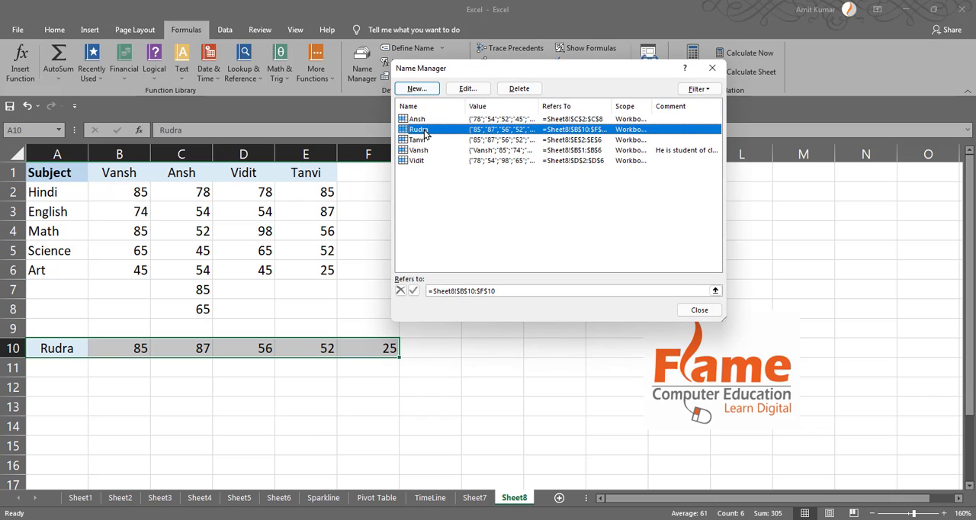
left_click(699, 309)
Calculate the total in H10 with SUM, using the defined name for B10:F10 as its argument
left_click(467, 347)
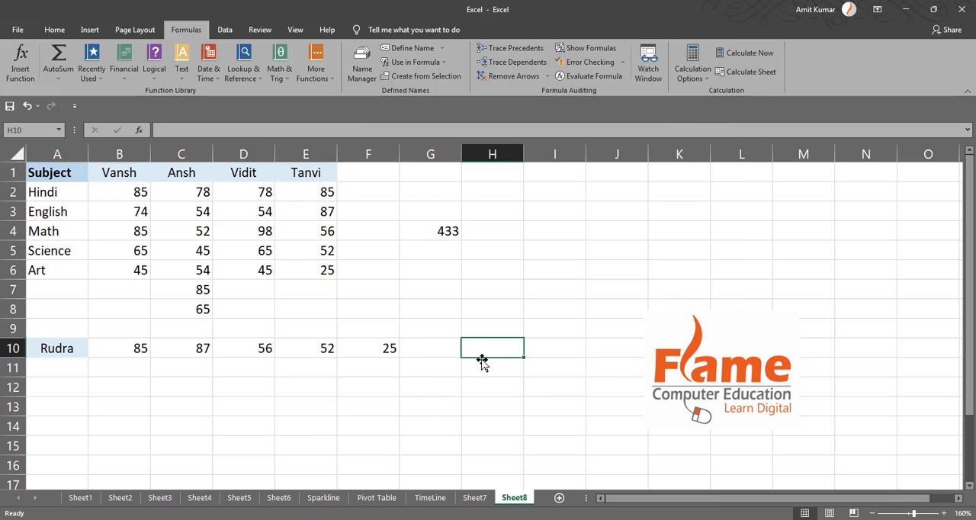
type("=")
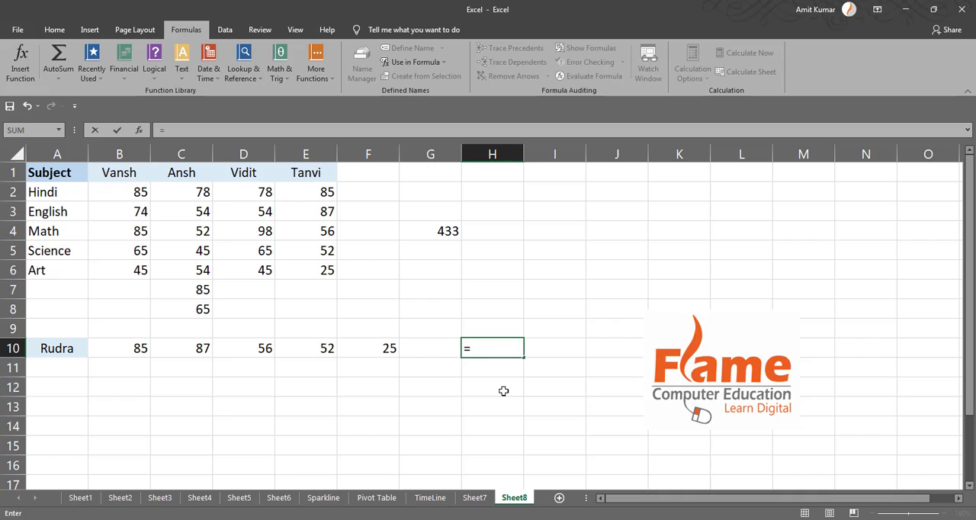
type("sum(R")
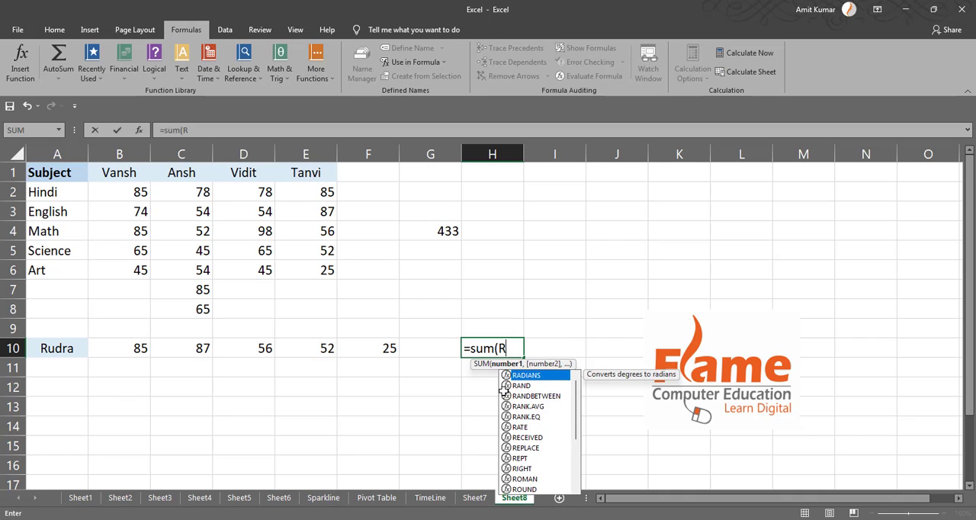
type("8")
key("BackSpace")
type("u")
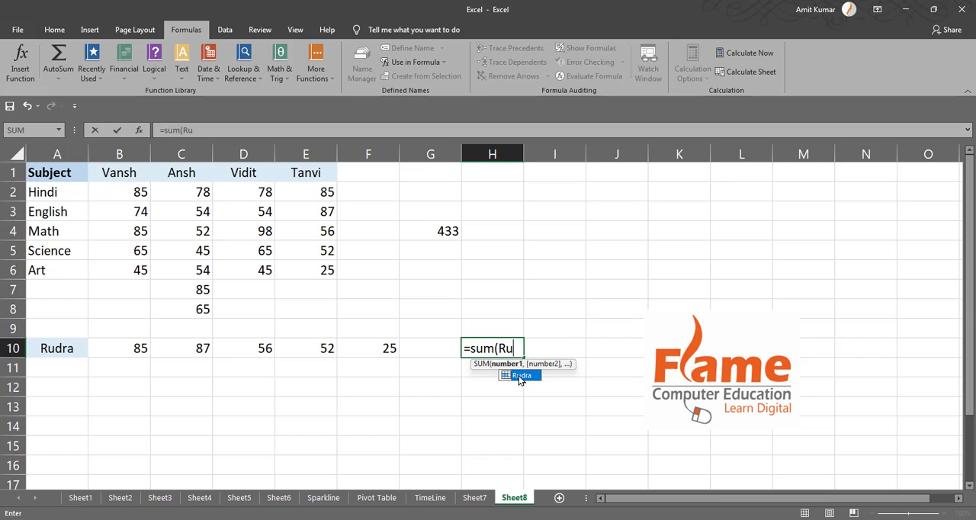
double_click(520, 377)
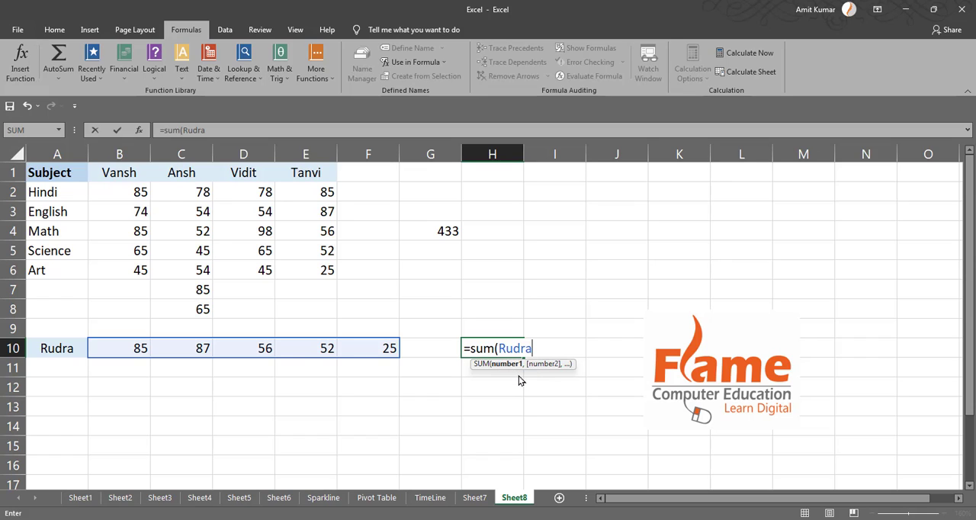
type(")")
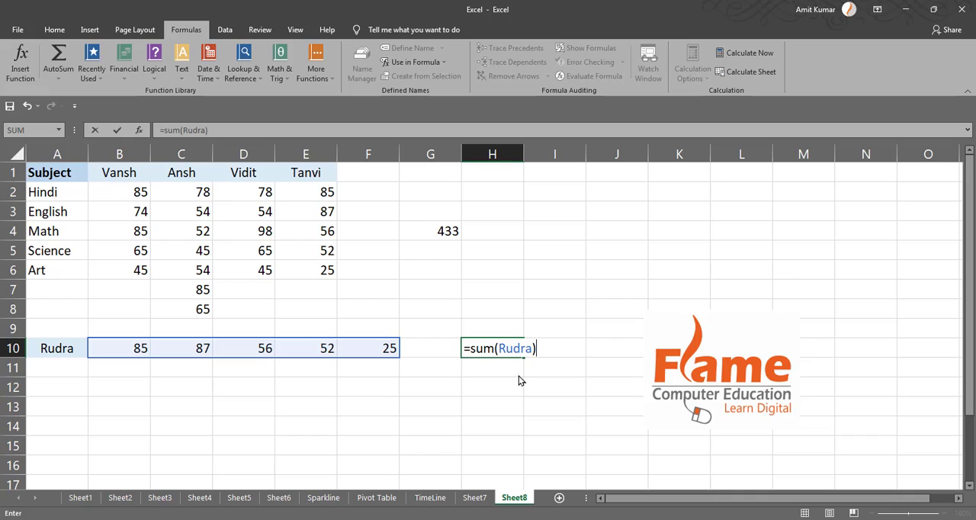
key("Return")
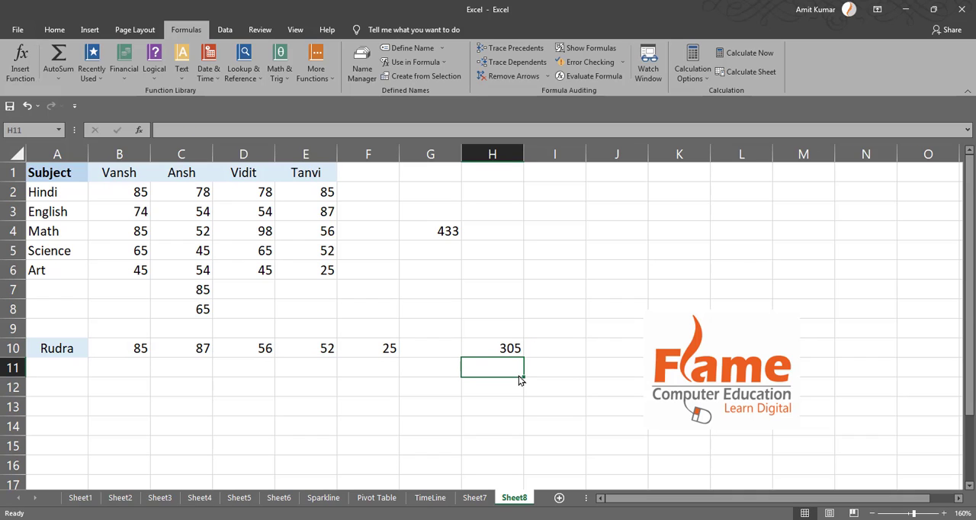